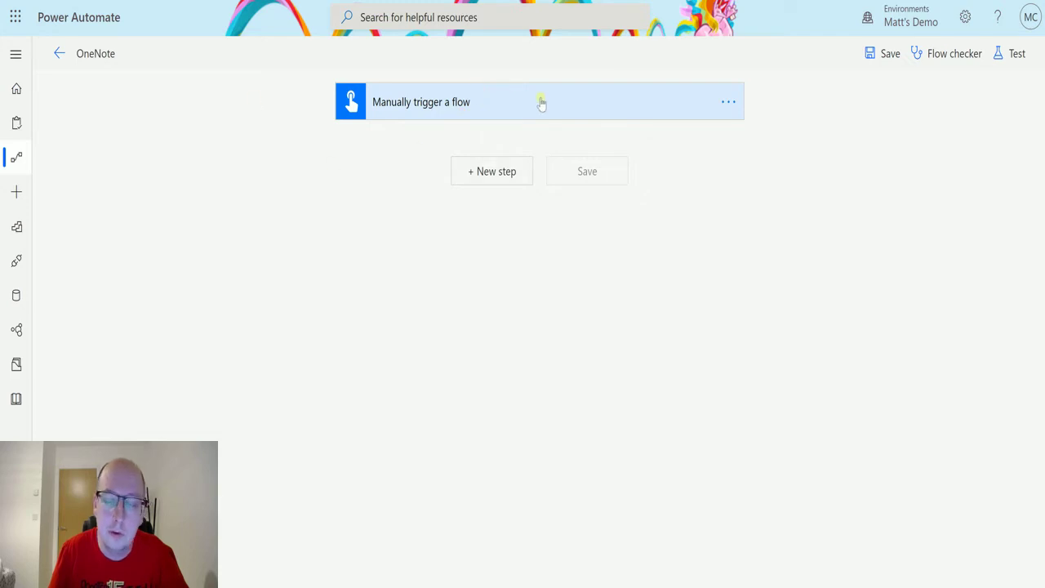
Add the OneNote (Business) 'Create page in a section' action beneath the manual trigger
left_click(512, 172)
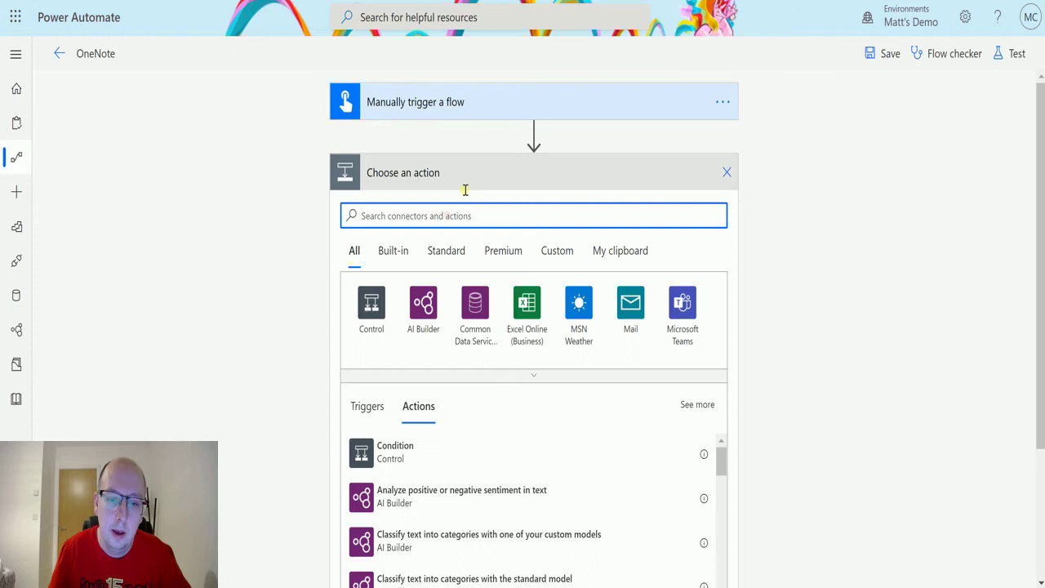
type("onenote")
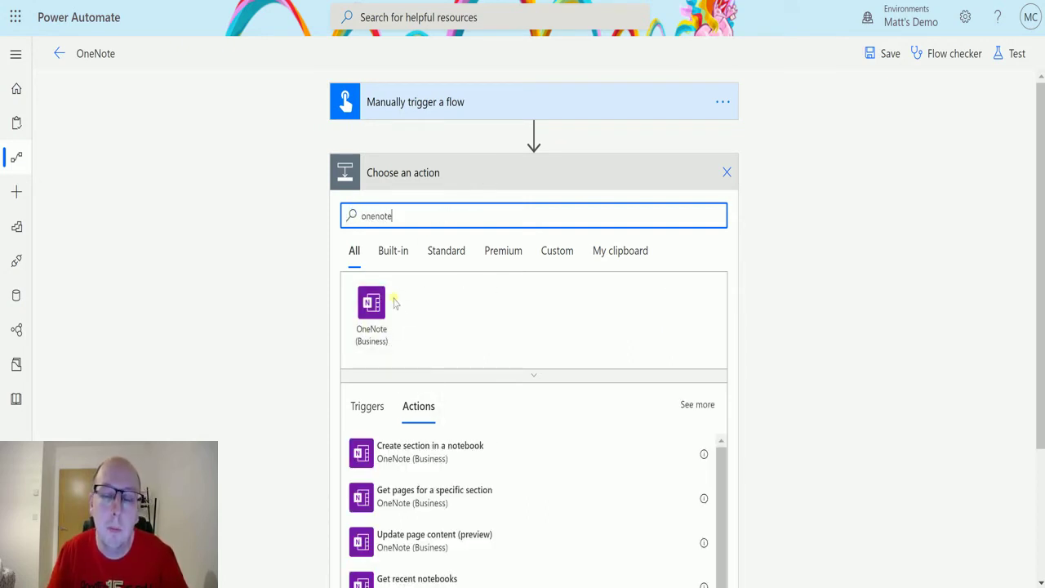
left_click(390, 302)
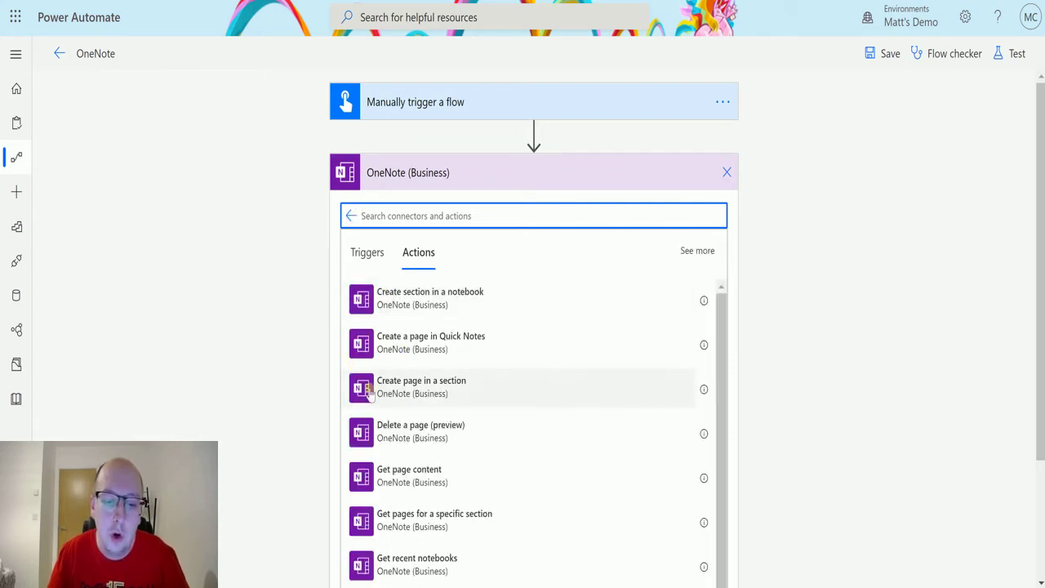
left_click(440, 393)
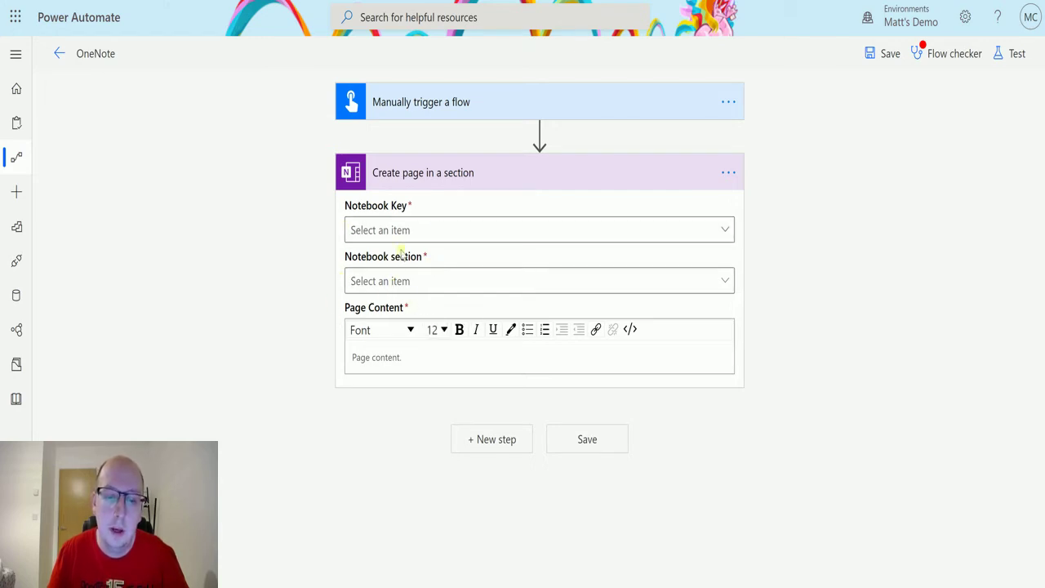
Set the Notebook Key to MCJ Notebook and the Notebook section to Flow Section 1
left_click(450, 229)
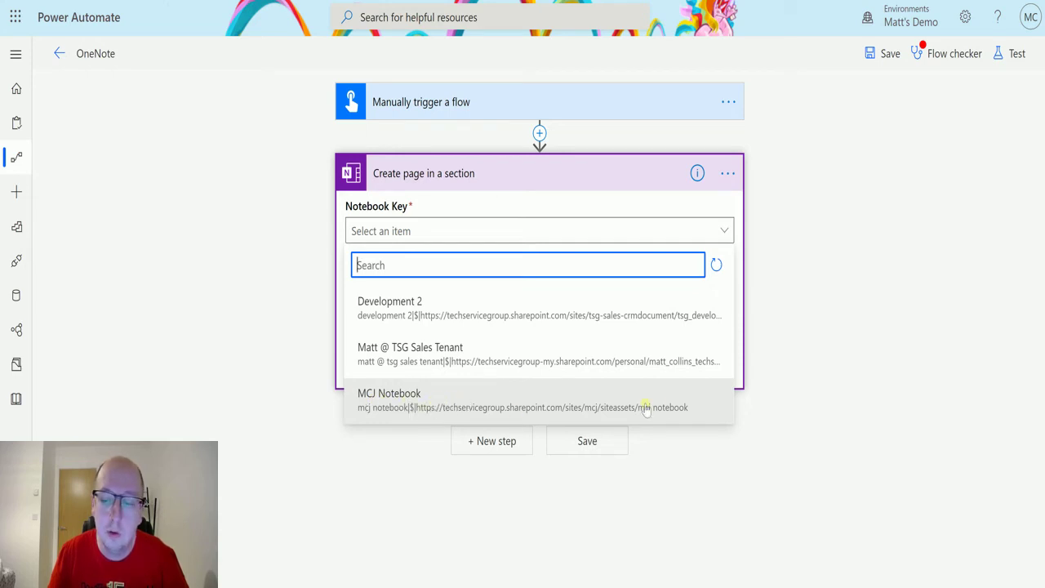
left_click(532, 406)
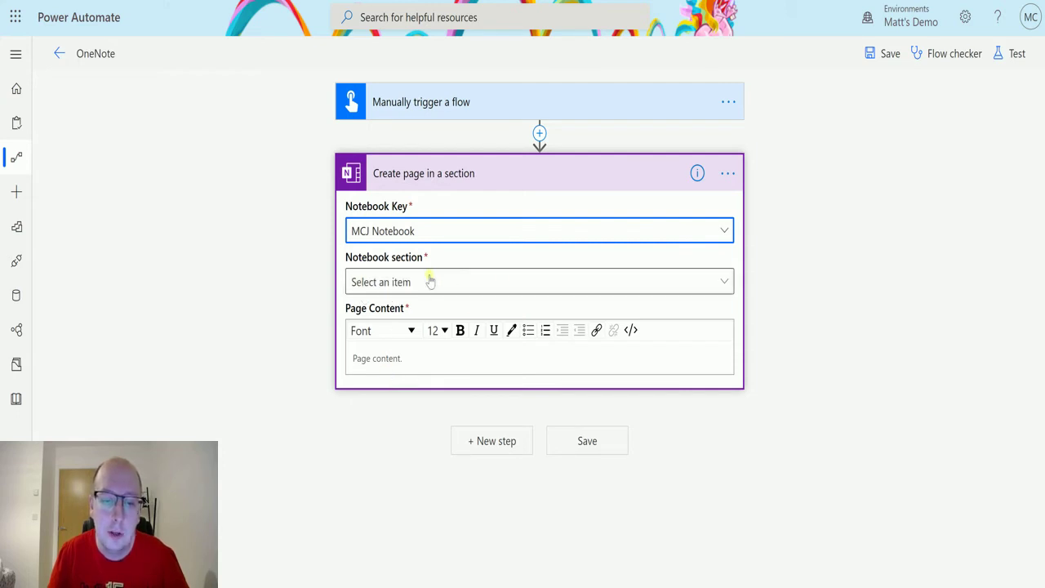
left_click(482, 283)
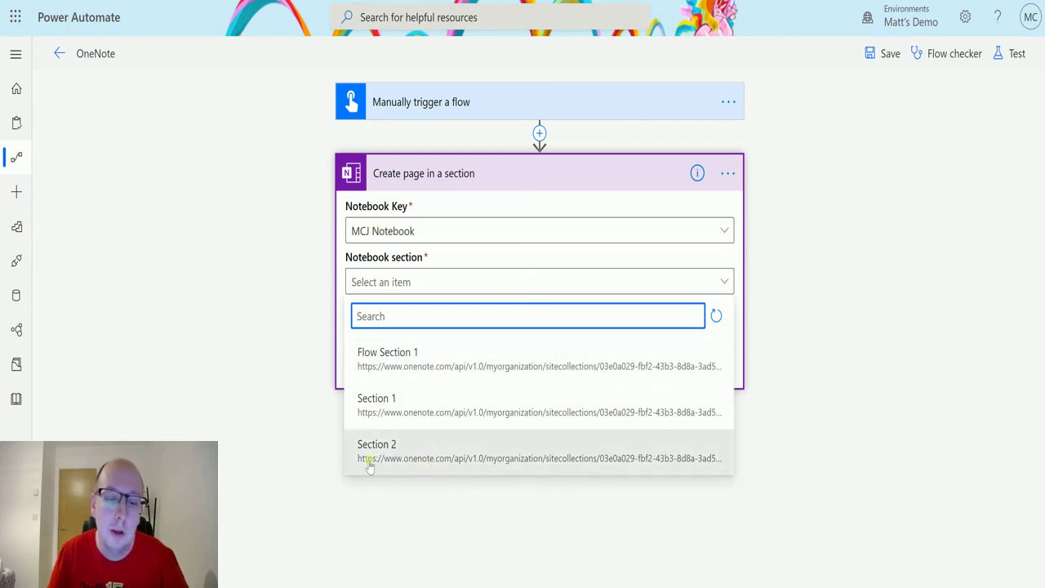
left_click(393, 369)
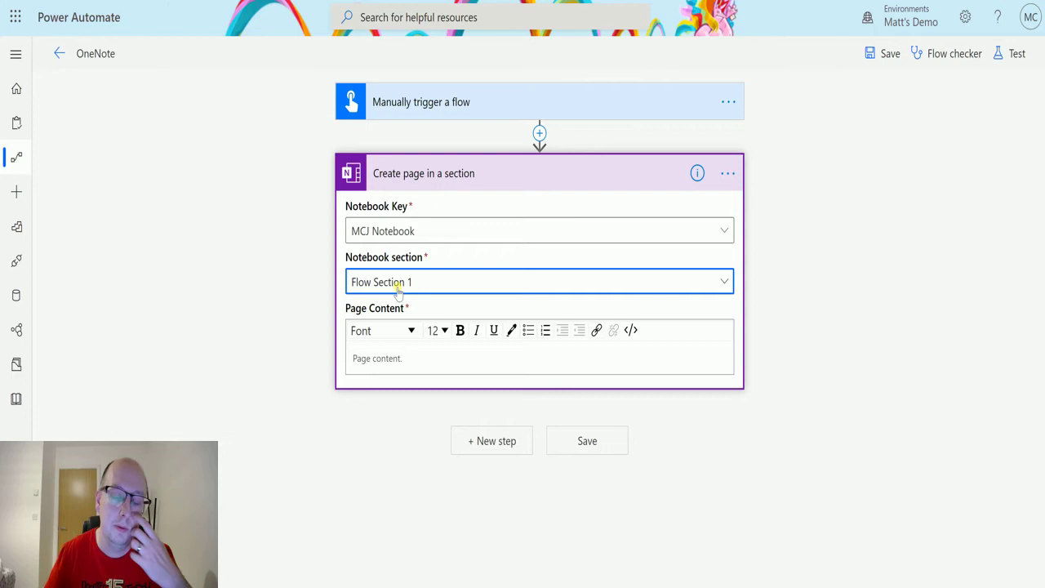
left_click(434, 360)
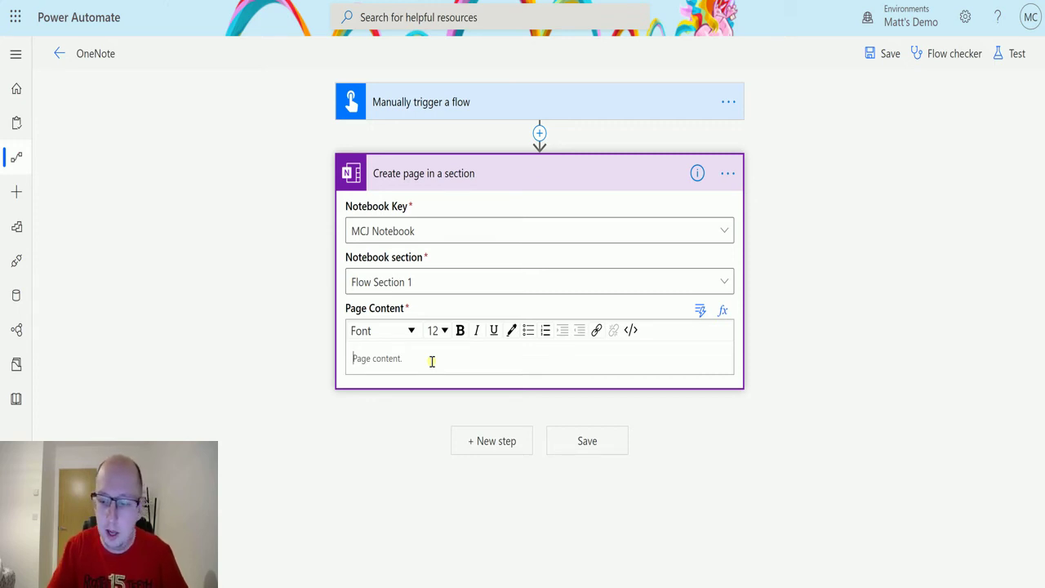
Enter the '24/09/2020 - Day log' heading, then the lines 'Got up' and 'Fed the cats'
type("24/09/2020 - D")
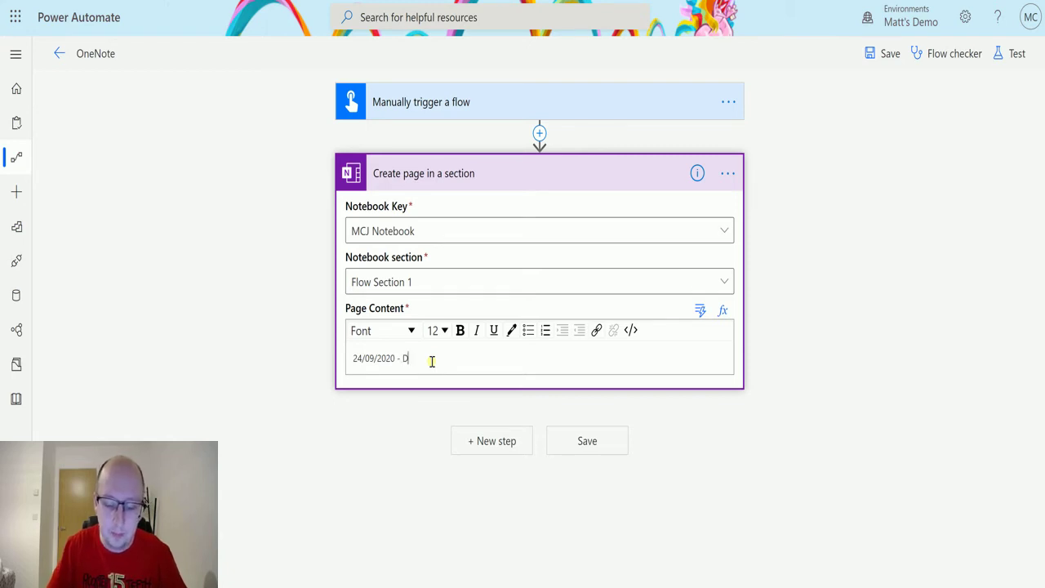
type("g")
key("Return")
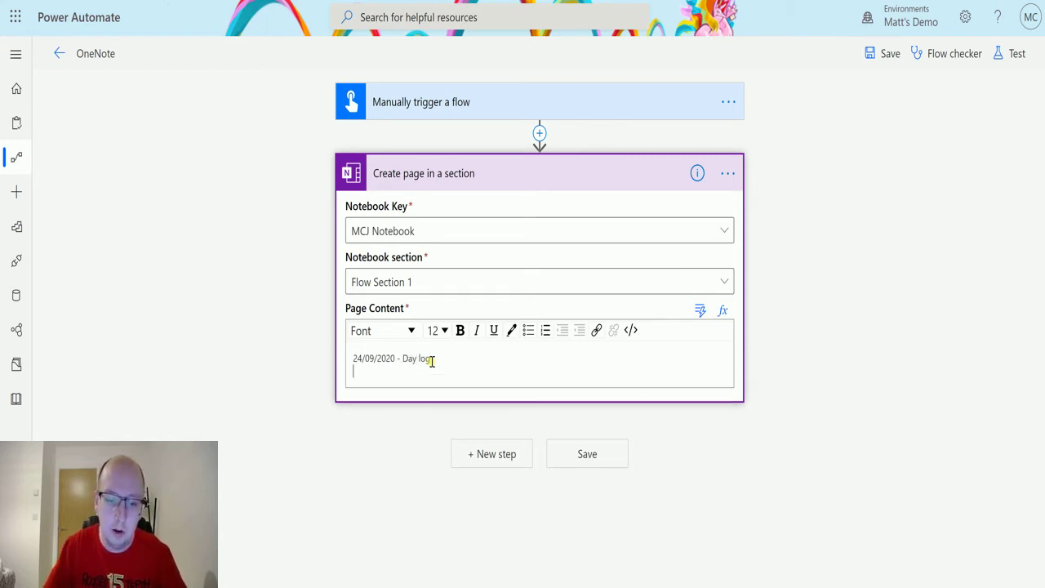
type("Got up")
key("Return")
type("Fe")
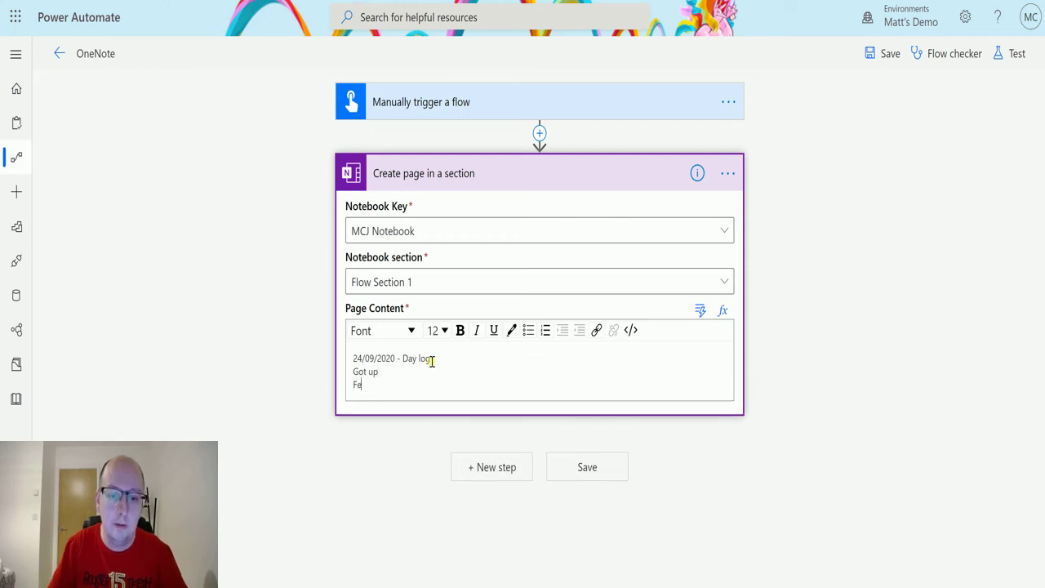
type("d te")
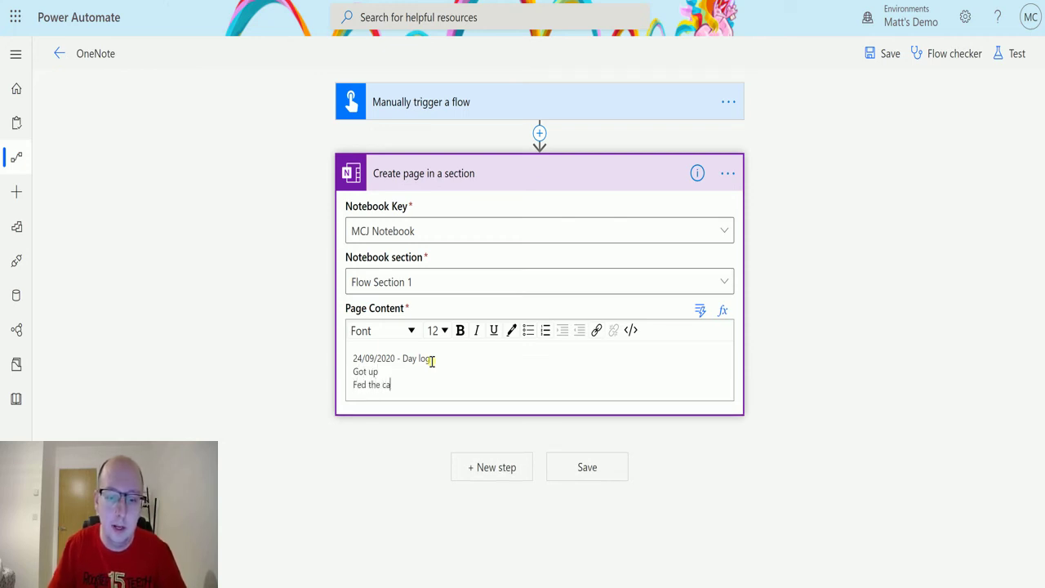
type("e cats")
key("Return")
Add the log lines 'Booted up laptop' and 'Had lunch', each on its own line
type("Boot")
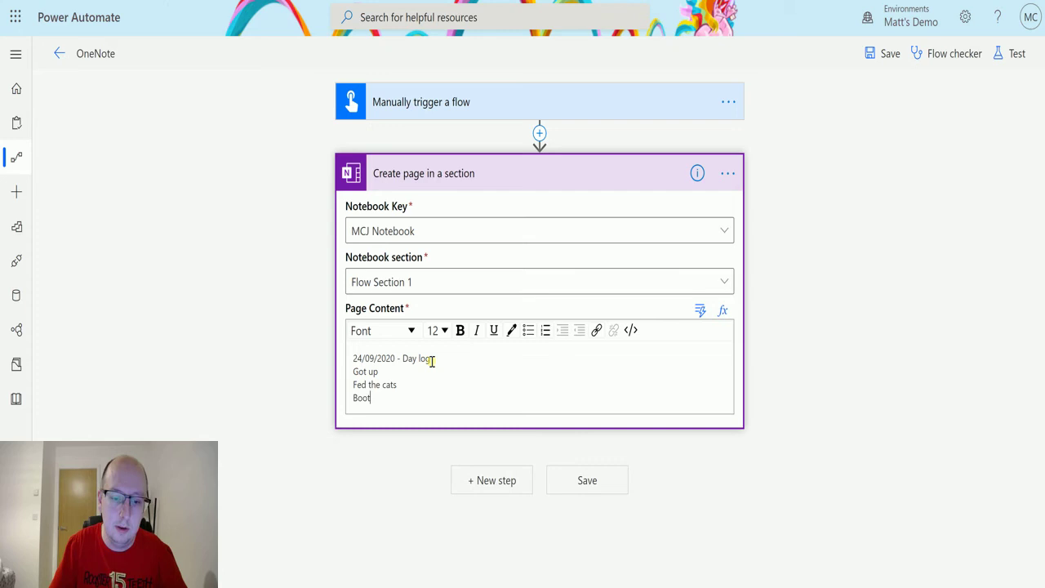
type("ed up lapto")
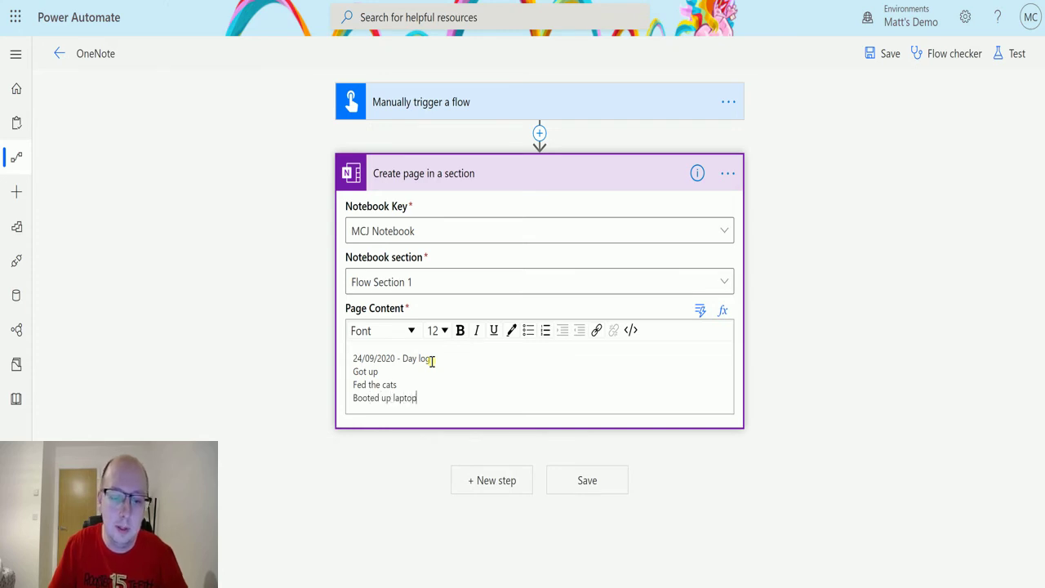
type("p")
key("Return")
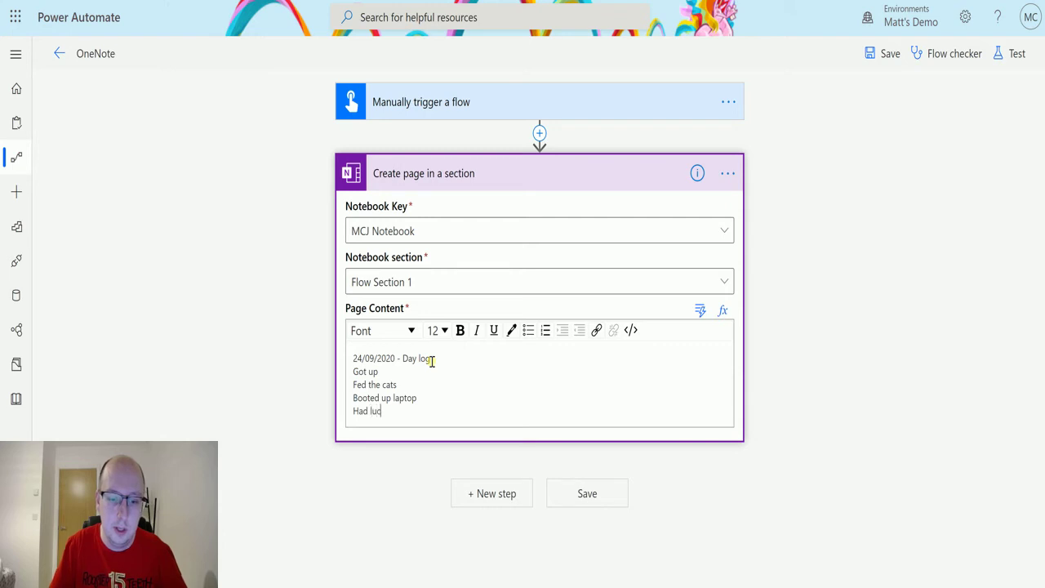
type("Had luc")
key("BackSpace")
type("n")
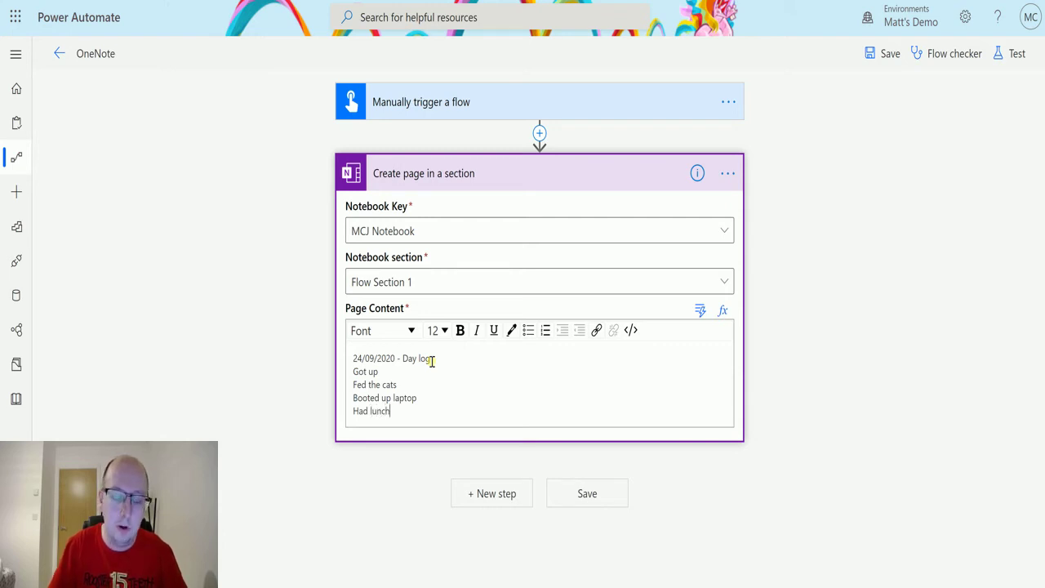
type("ch")
key("Return")
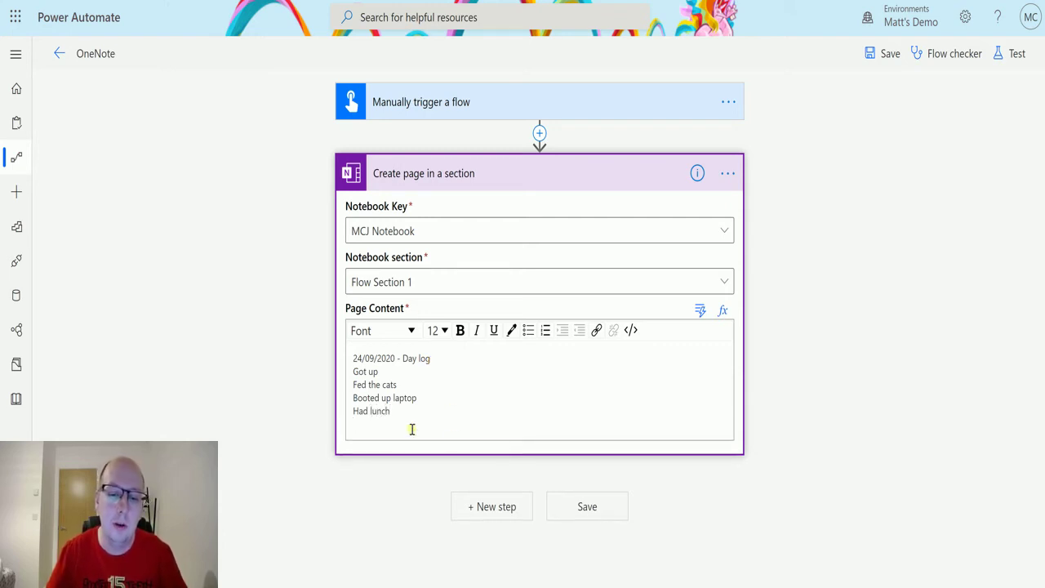
Set all five day-log lines in Page Content to font size 24
triple_click(442, 360)
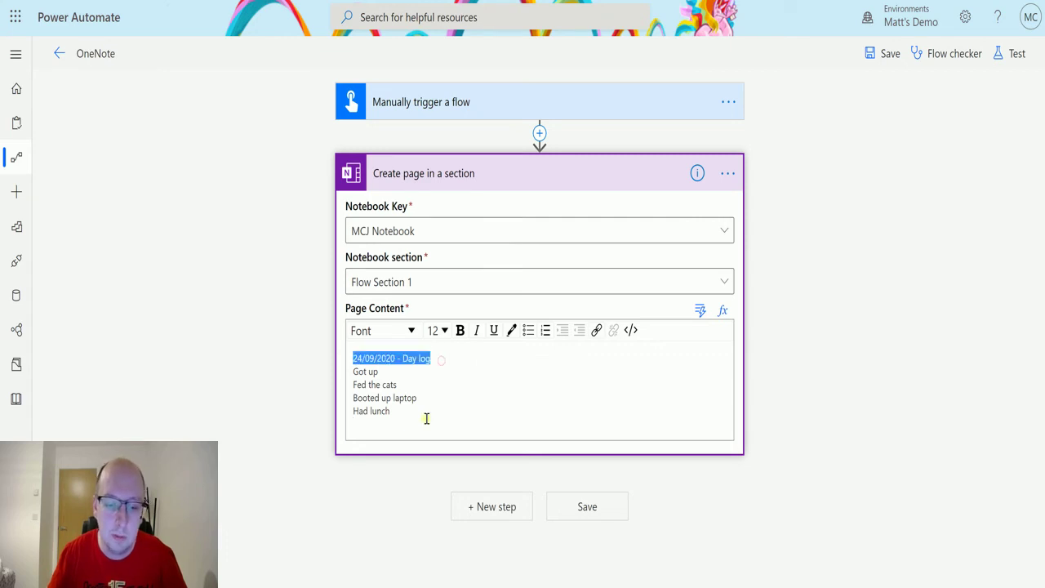
left_click_drag(420, 420, 437, 350)
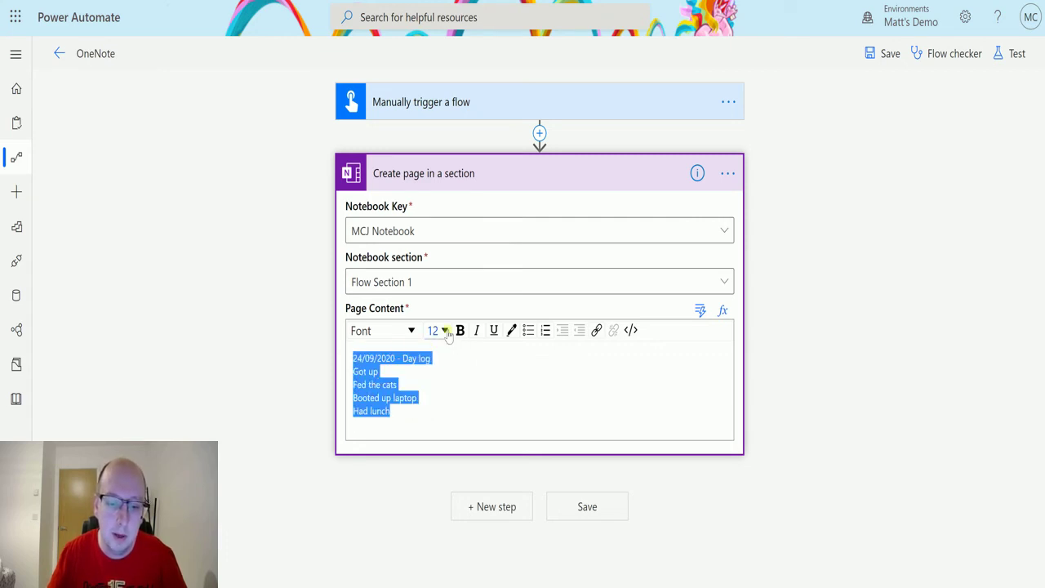
left_click(439, 329)
left_click(431, 516)
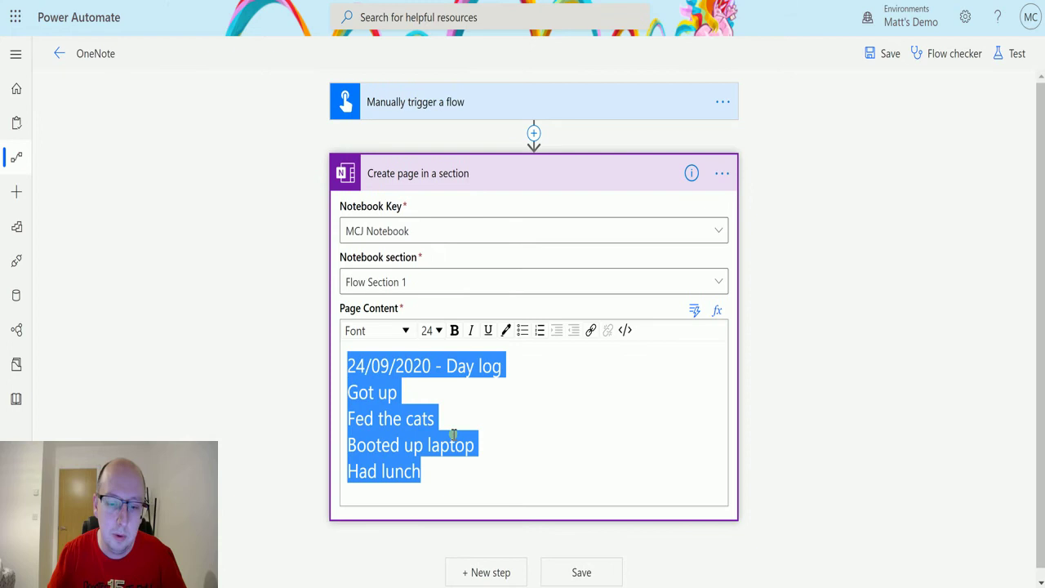
Make the 'Booted up laptop' and 'Had lunch' lines bold, leaving the font unchanged
left_click_drag(422, 470, 341, 442)
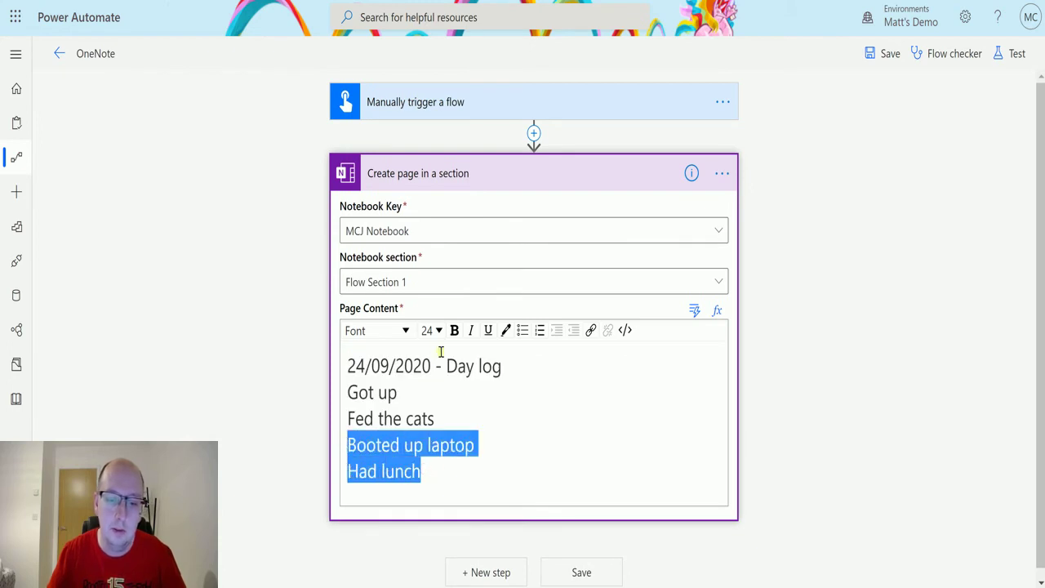
left_click(454, 330)
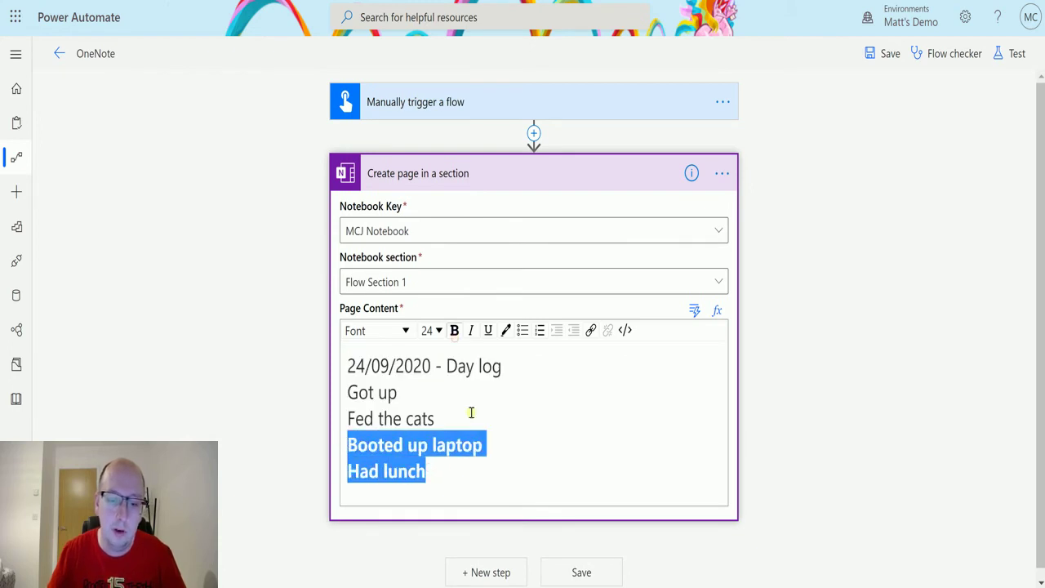
scroll(502, 383, "down", 1)
left_click(504, 382)
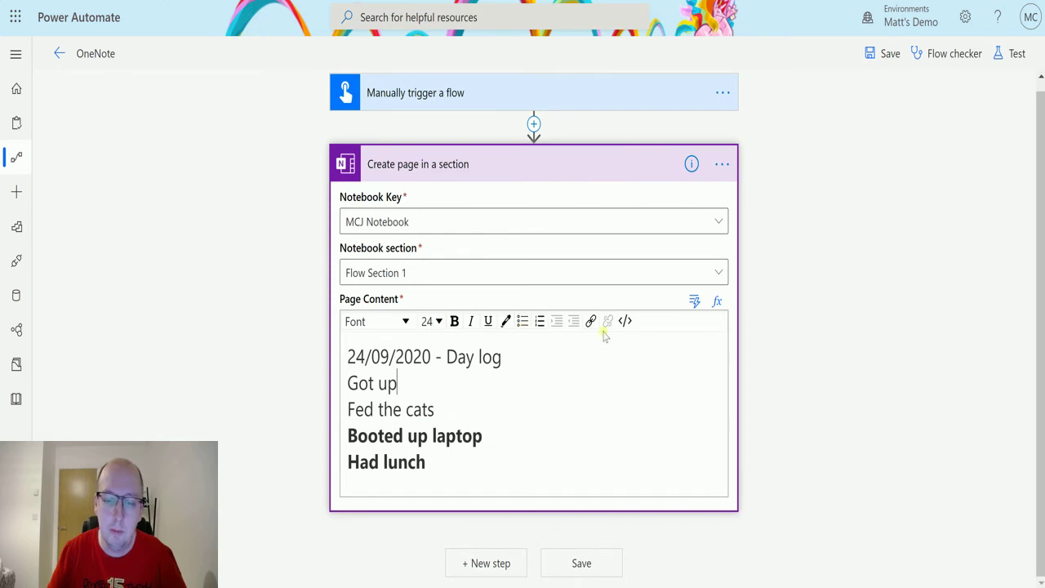
left_click(406, 321)
left_click(492, 365)
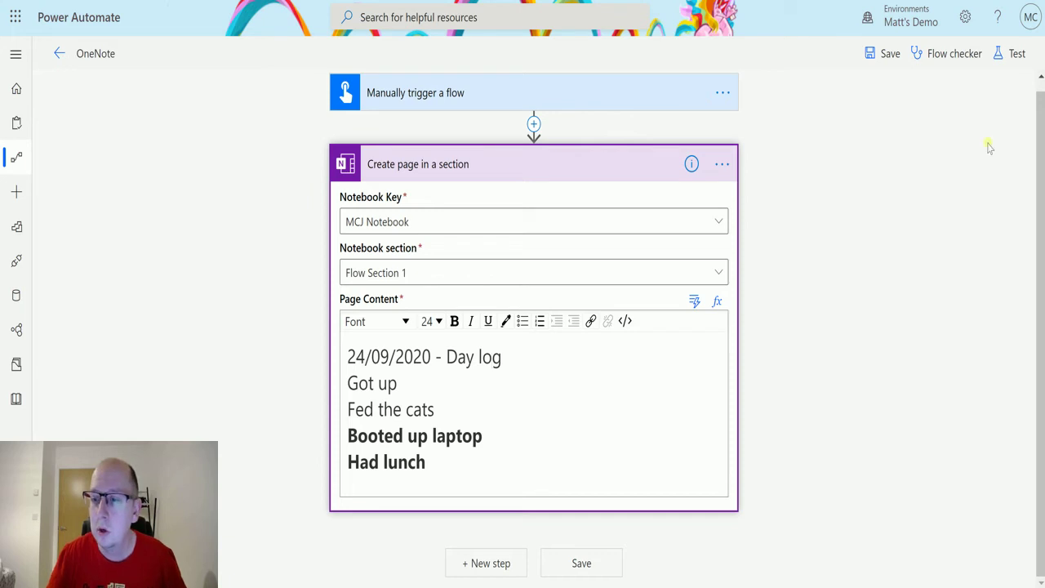
Save the flow and test it with a manual trigger, running it to completion
left_click(1017, 54)
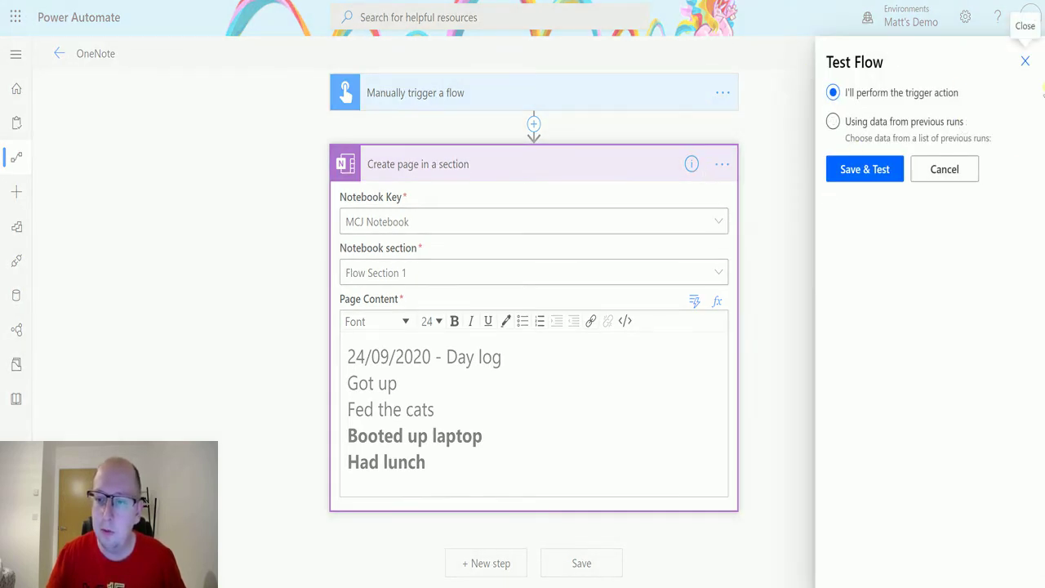
left_click(872, 174)
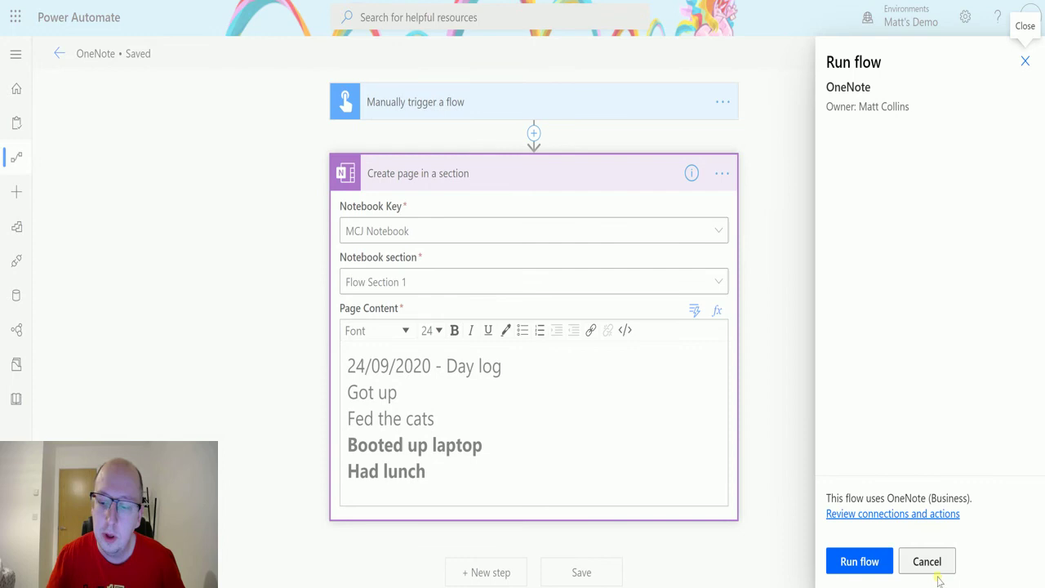
left_click(876, 561)
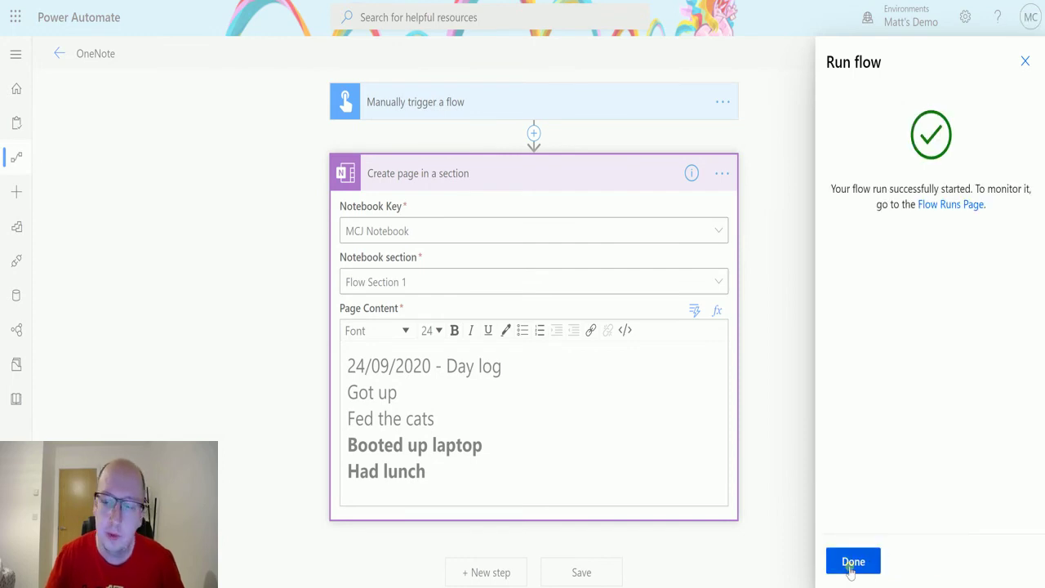
left_click(855, 561)
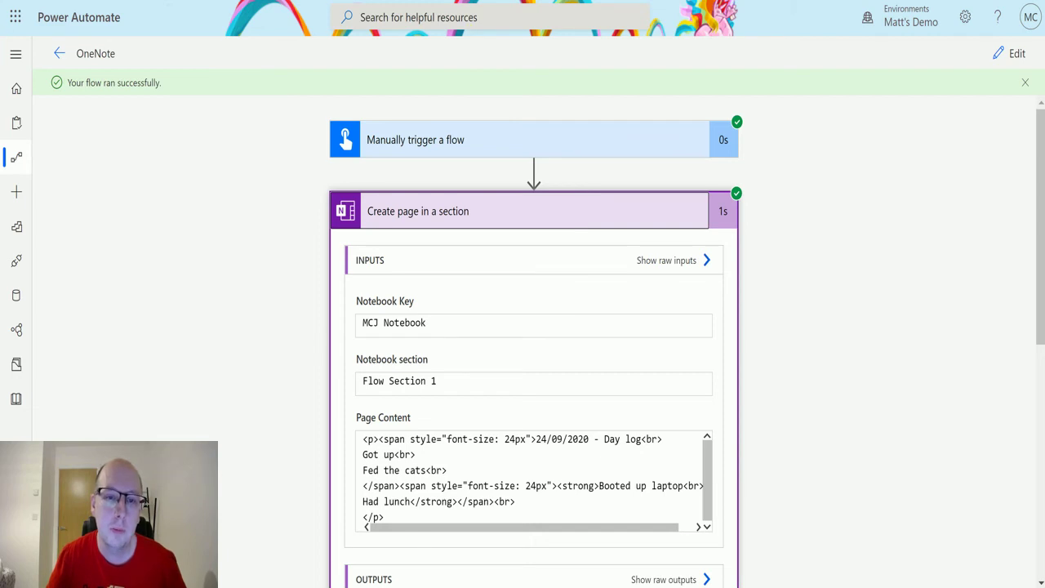
key("ctrl+Tab")
Open Flow Section 1 in OneNote and reload to load the new Untitled Page
left_click(58, 168)
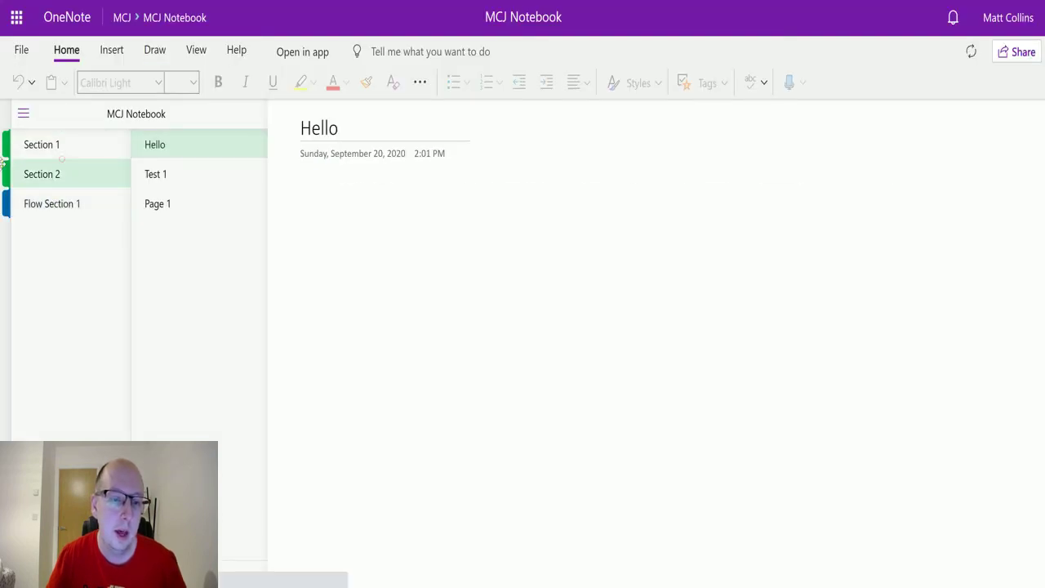
left_click(85, 207)
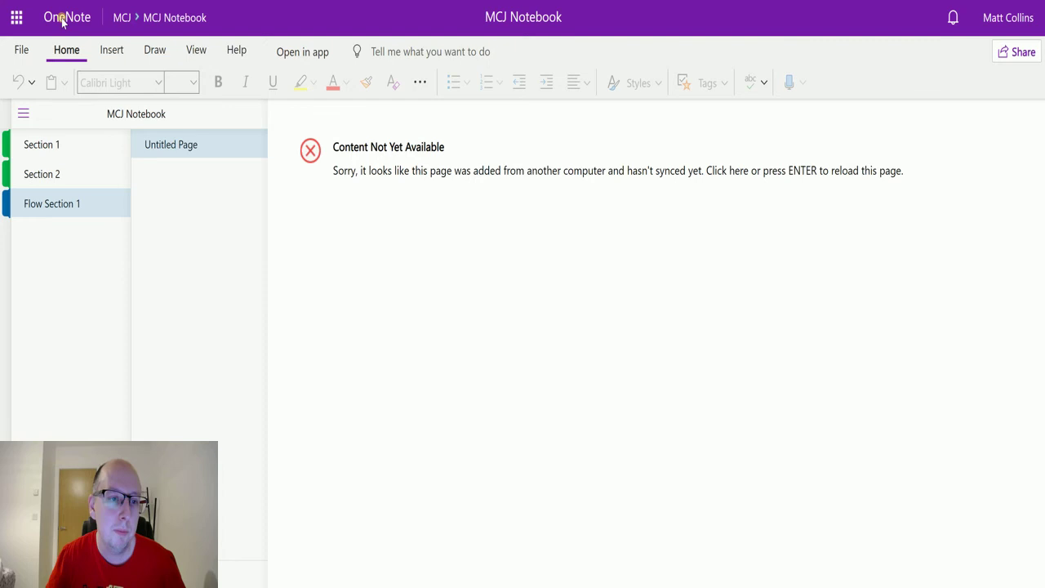
key("Return")
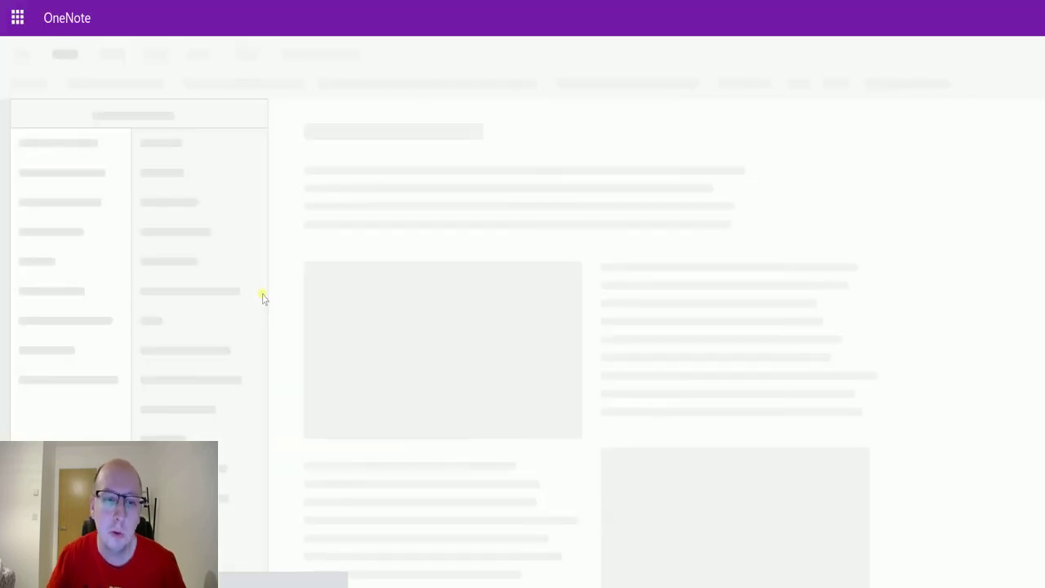